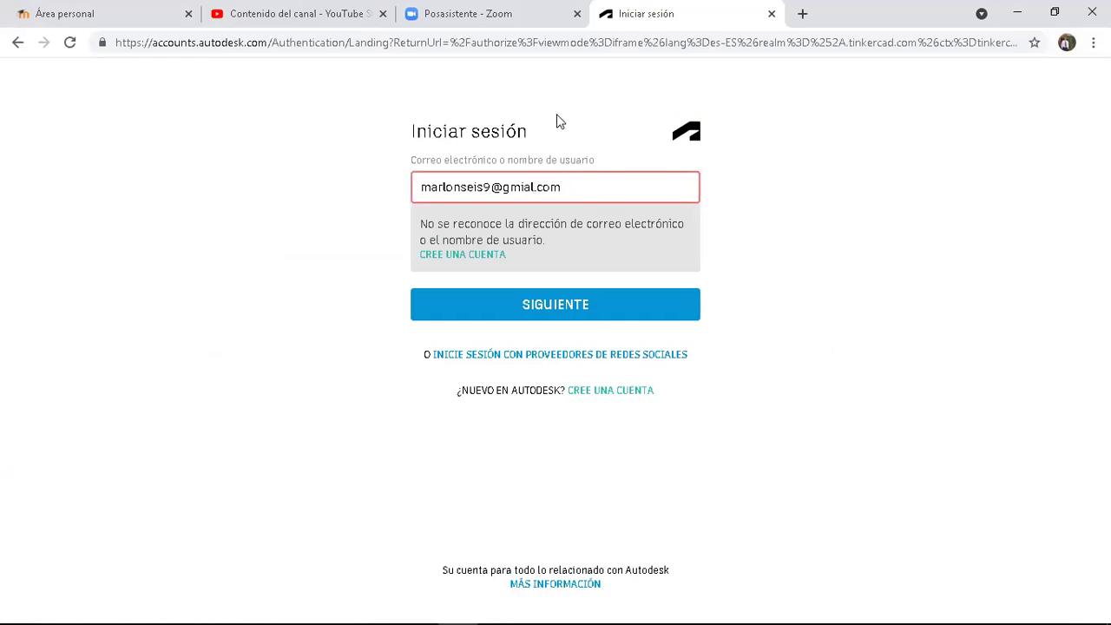
Correct the domain in the account e-mail, enter the account password and sign in to Tinkercad
{"action": "key", "text": "BackSpace"}
{"action": "key", "text": "BackSpace"}
{"action": "key", "text": "BackSpace"}
{"action": "type", "text": "ail"}
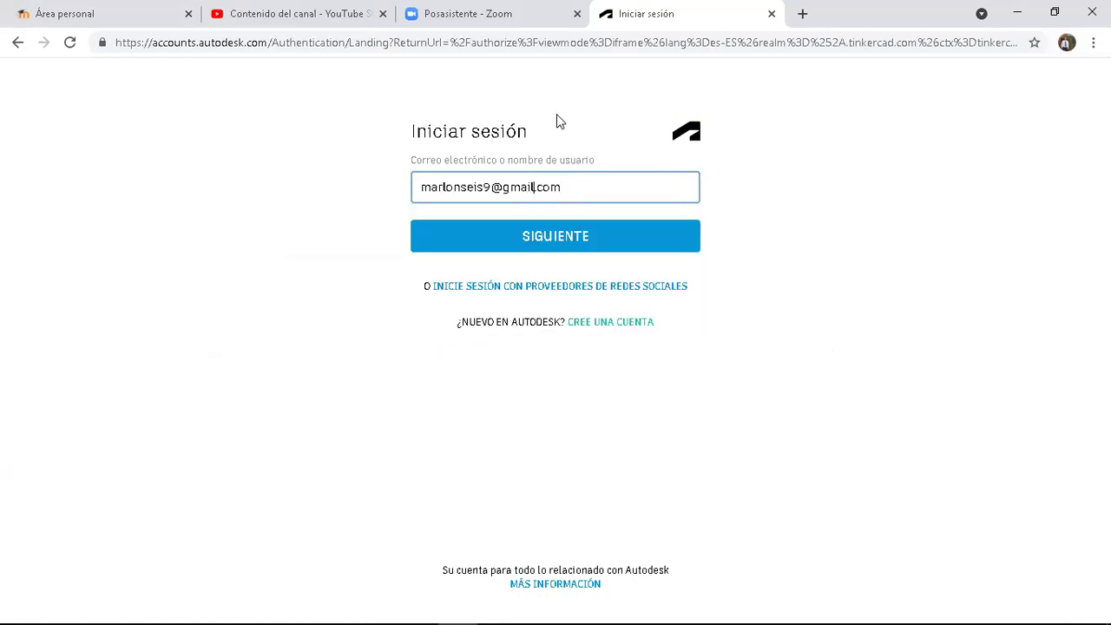
{"action": "key", "text": "Return"}
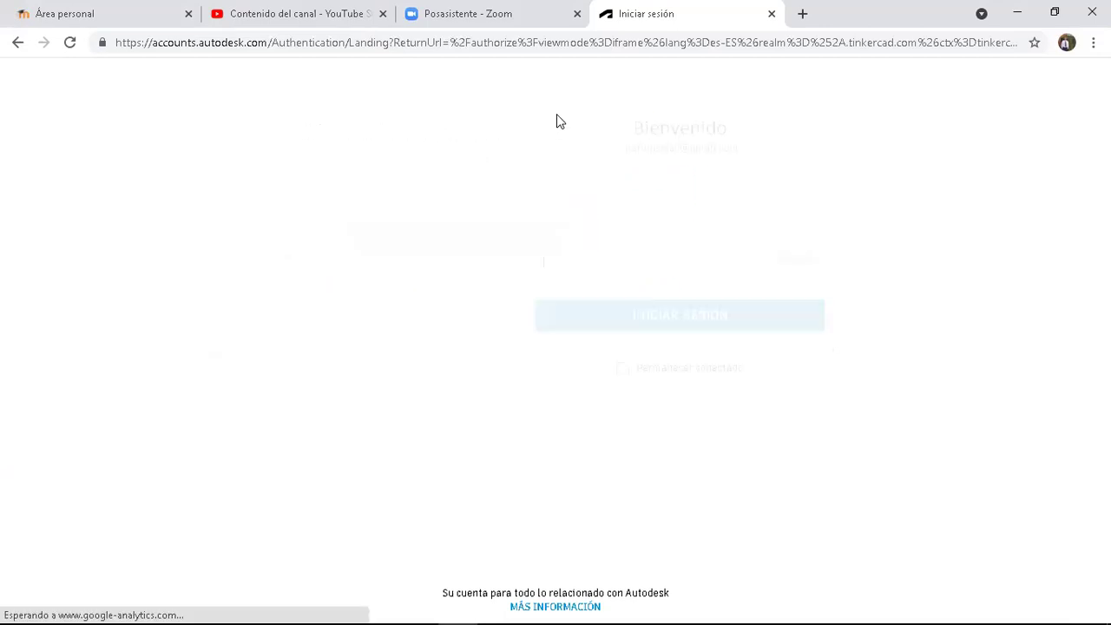
{"action": "type", "text": "m••••••••••"}
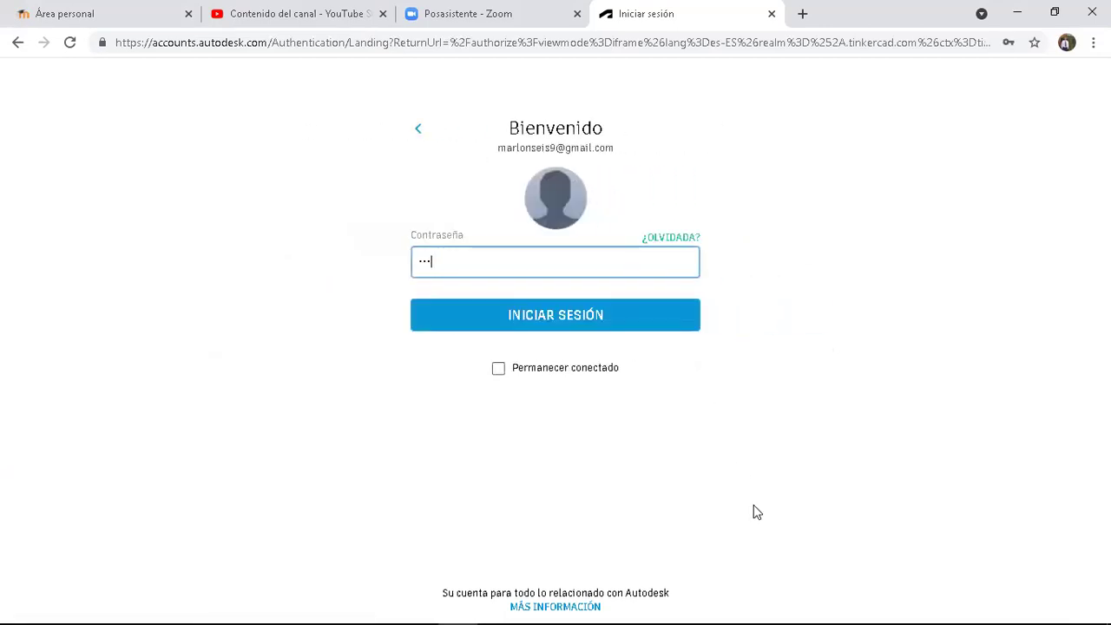
{"action": "key", "text": "Return"}
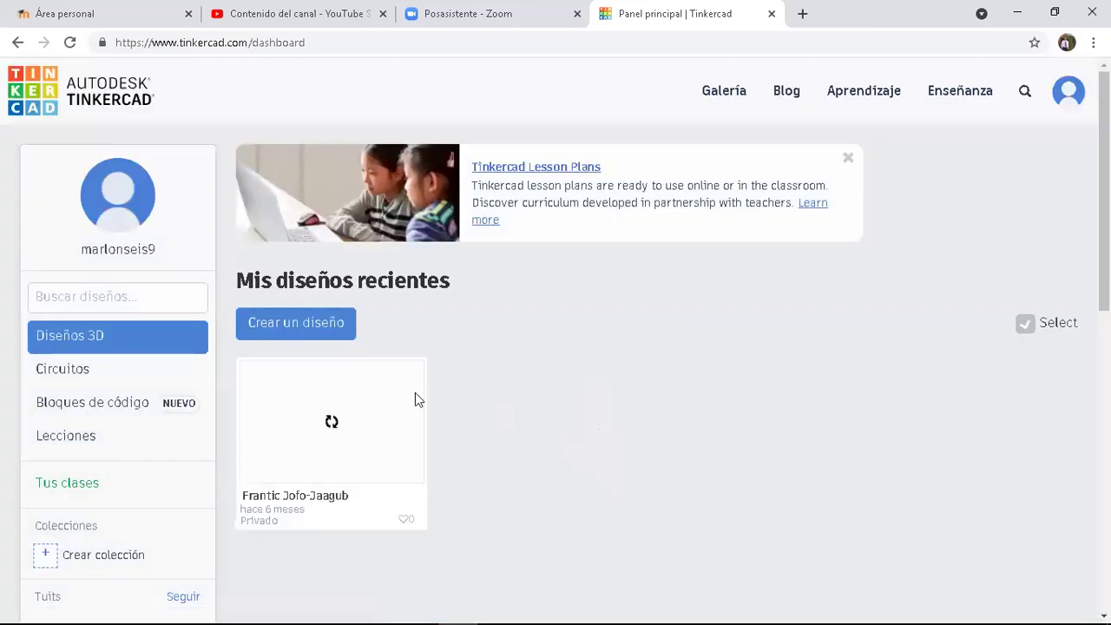
Go to the Circuitos section of the dashboard, look over the saved designs and create a new circuit
{"action": "left_click", "coordinate": [68, 377]}
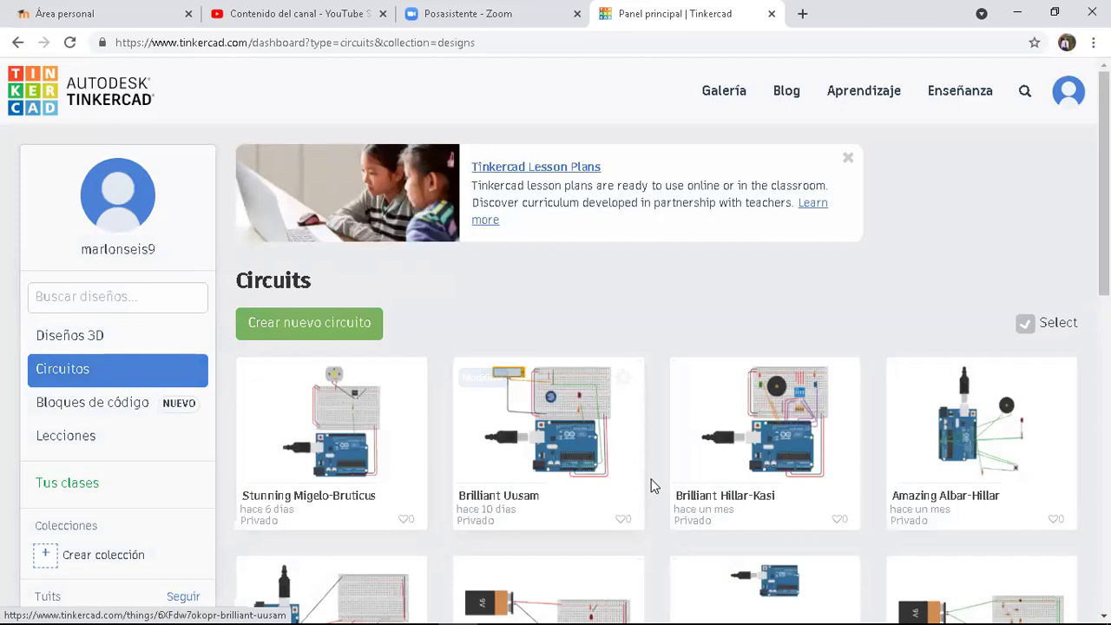
{"action": "scroll", "coordinate": [652, 484], "scroll_direction": "down", "scroll_amount": 2}
{"action": "scroll", "coordinate": [566, 373], "scroll_direction": "down", "scroll_amount": 3}
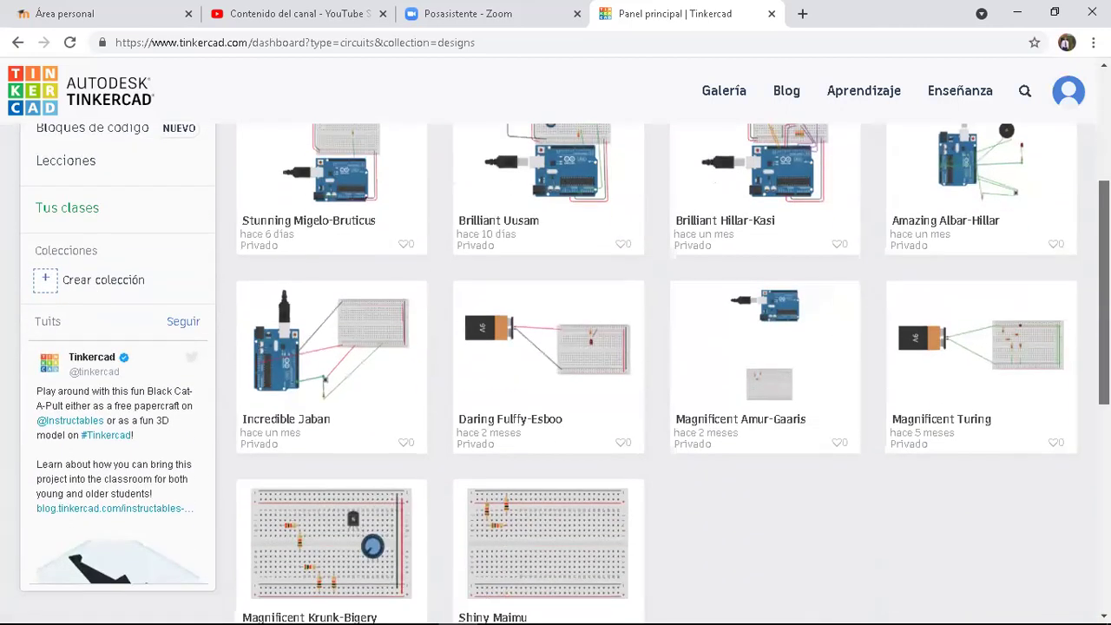
{"action": "scroll", "coordinate": [565, 374], "scroll_direction": "up", "scroll_amount": 5}
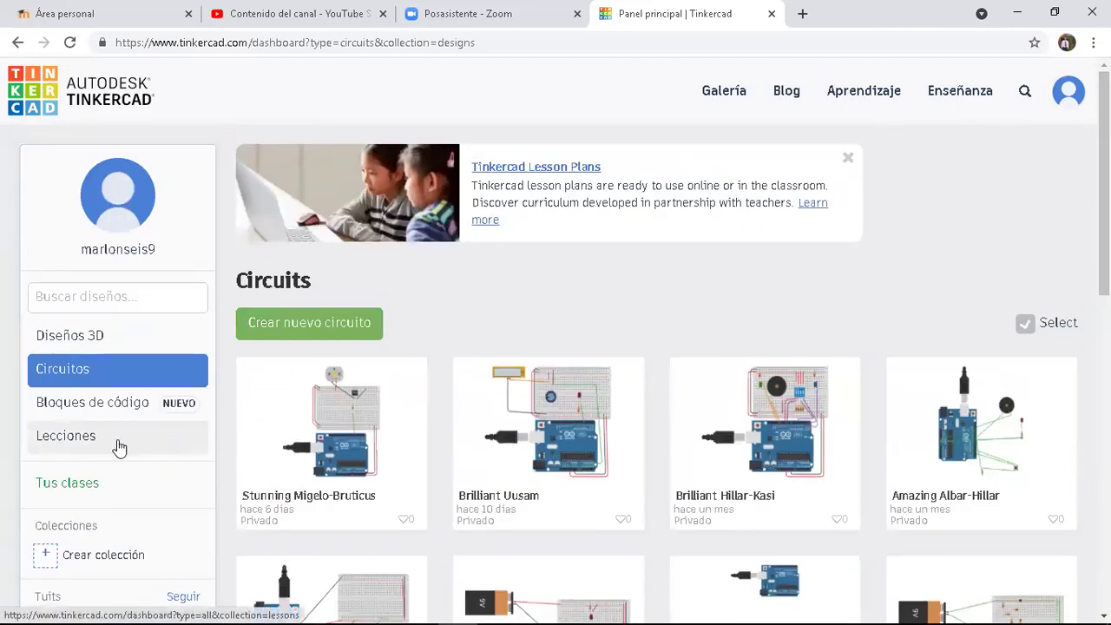
{"action": "left_click", "coordinate": [342, 329]}
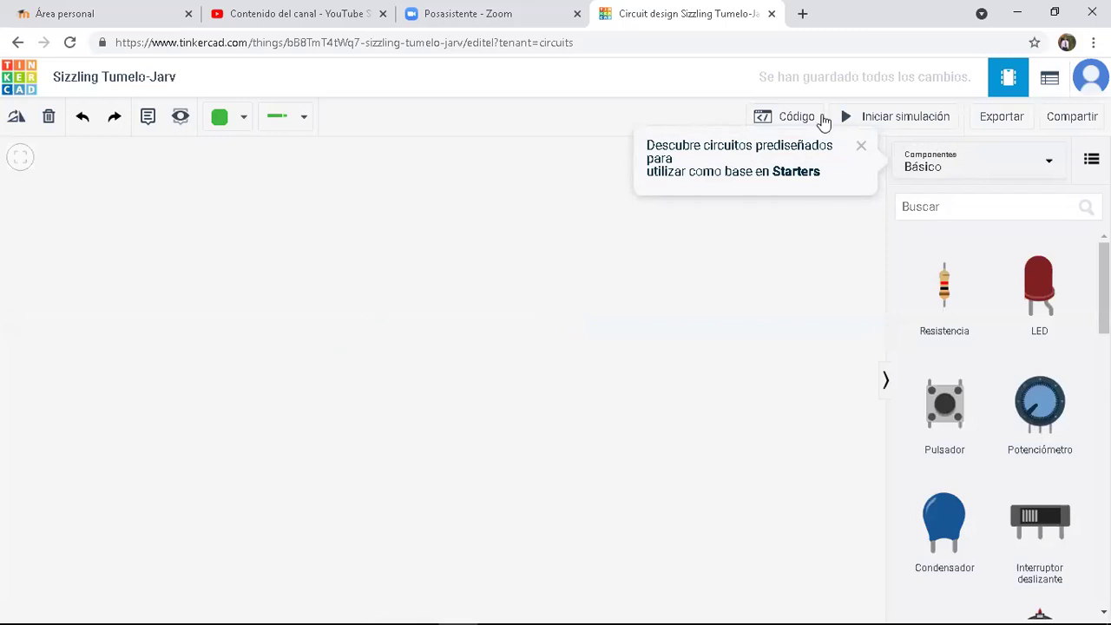
Show the Arduino starters in the component library and place the Placa de pruebas starter in the workspace
{"action": "left_click", "coordinate": [796, 124]}
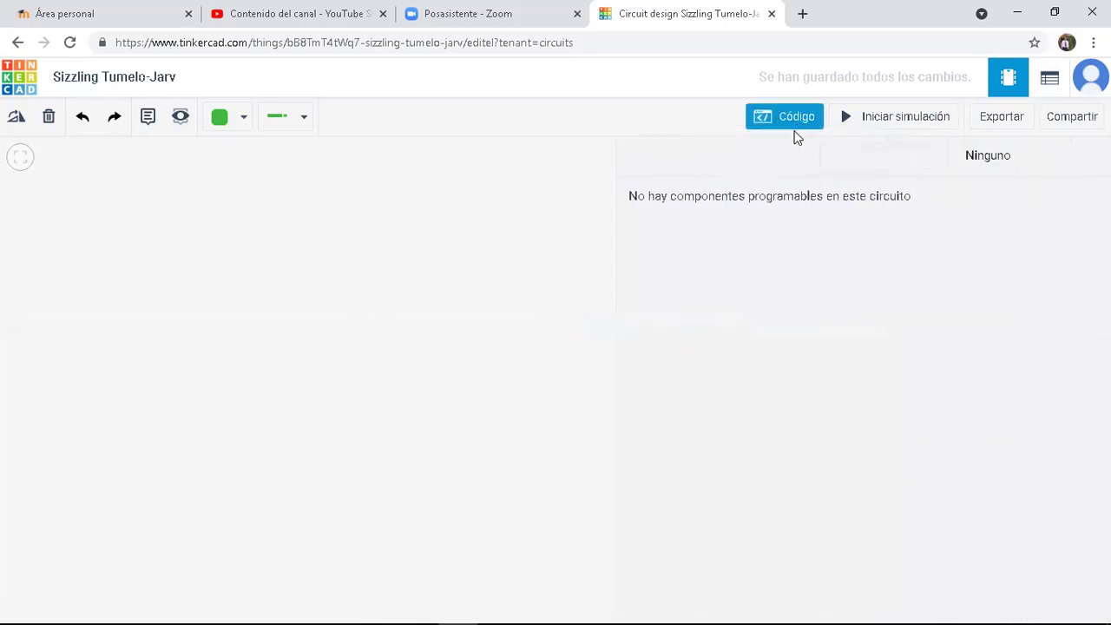
{"action": "left_click", "coordinate": [545, 308]}
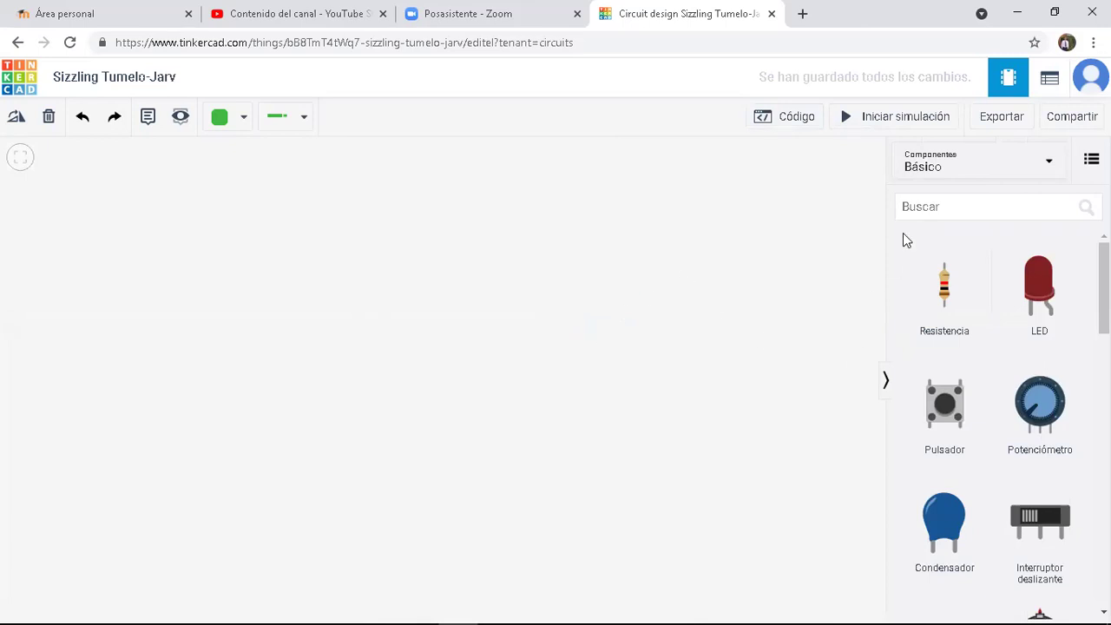
{"action": "left_click", "coordinate": [1042, 167]}
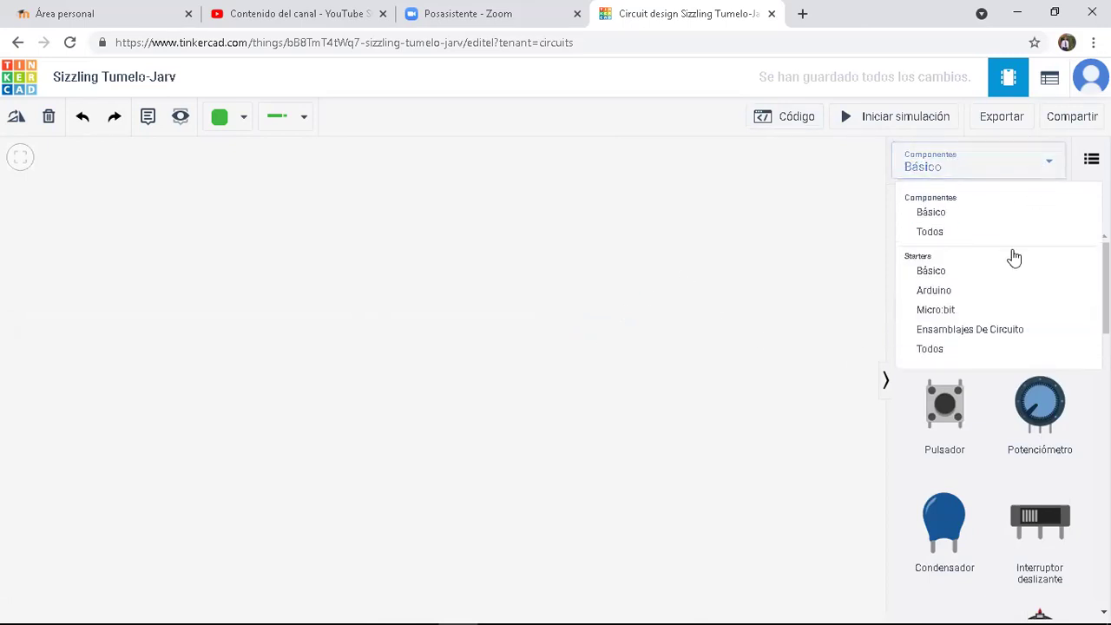
{"action": "left_click", "coordinate": [946, 295]}
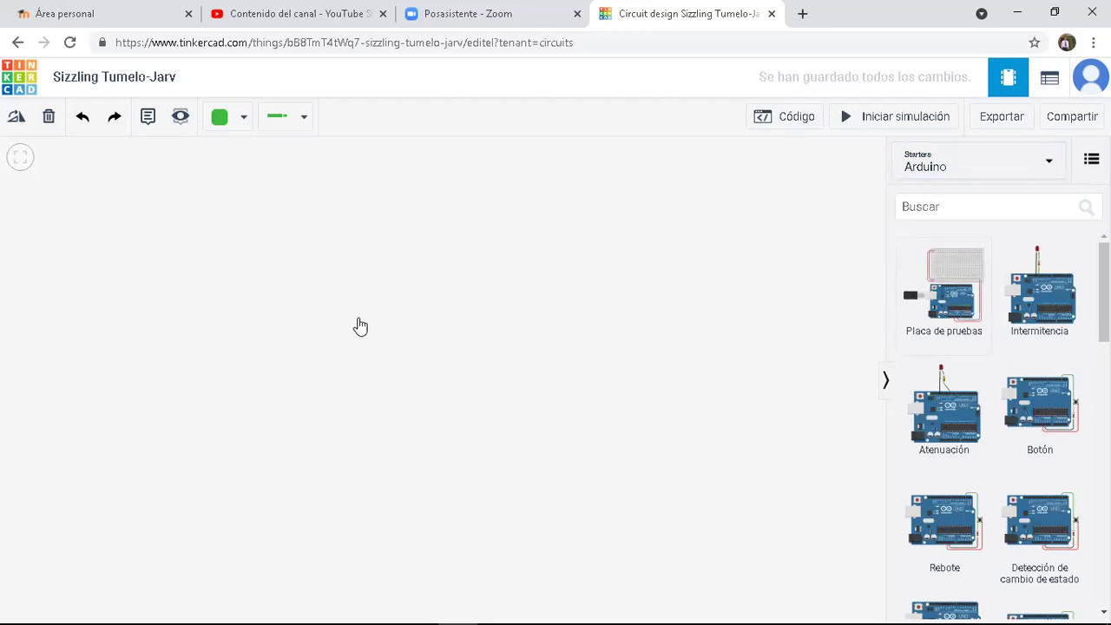
{"action": "left_click", "coordinate": [361, 323]}
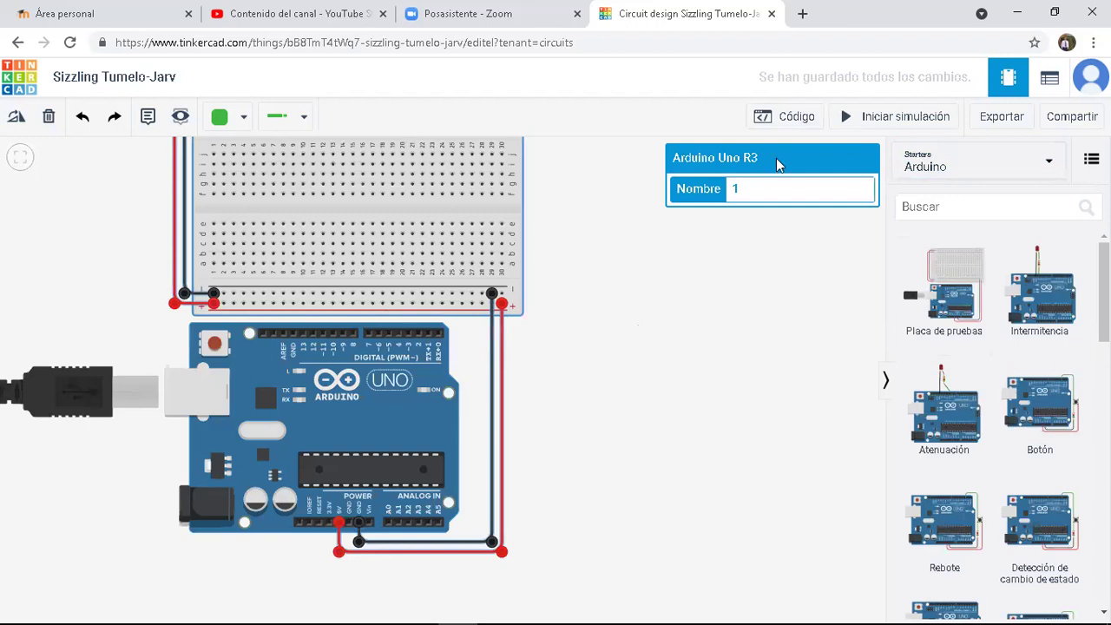
In the Arduino's block code, delete the default LED blink blocks and add a Matemáticas "y" logic block
{"action": "left_click", "coordinate": [799, 124]}
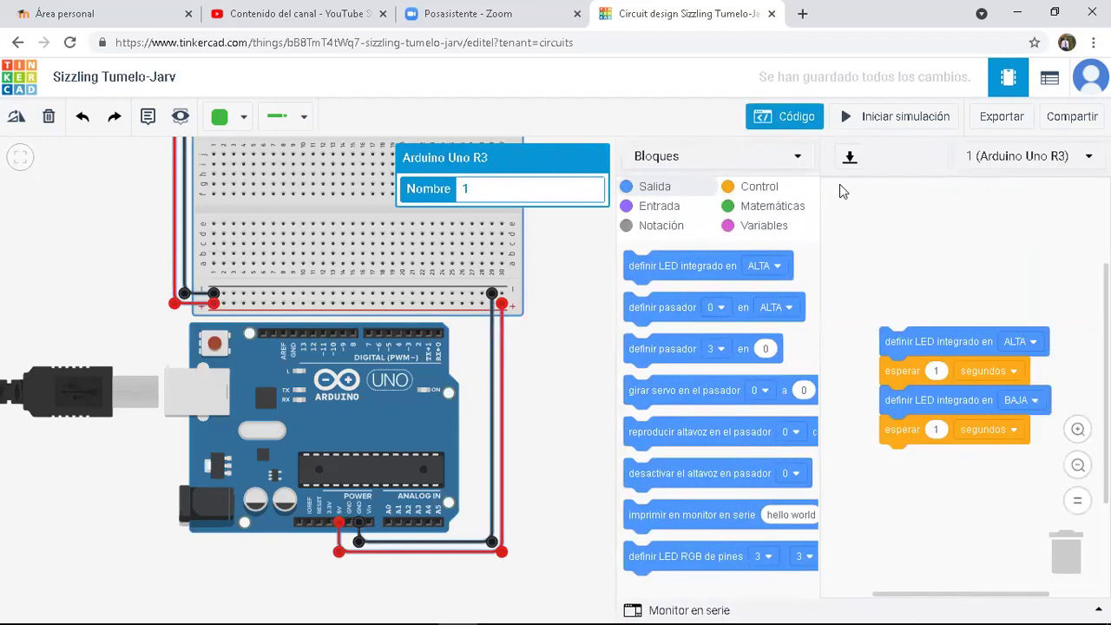
{"action": "left_click_drag", "start_coordinate": [963, 343], "coordinate": [1073, 556]}
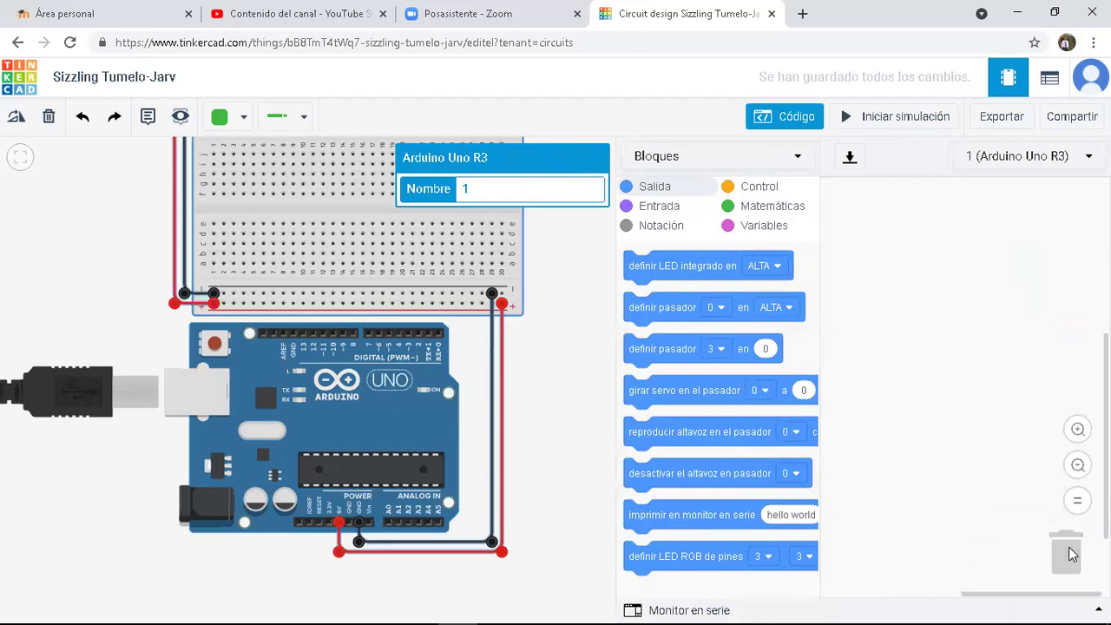
{"action": "left_click", "coordinate": [784, 214]}
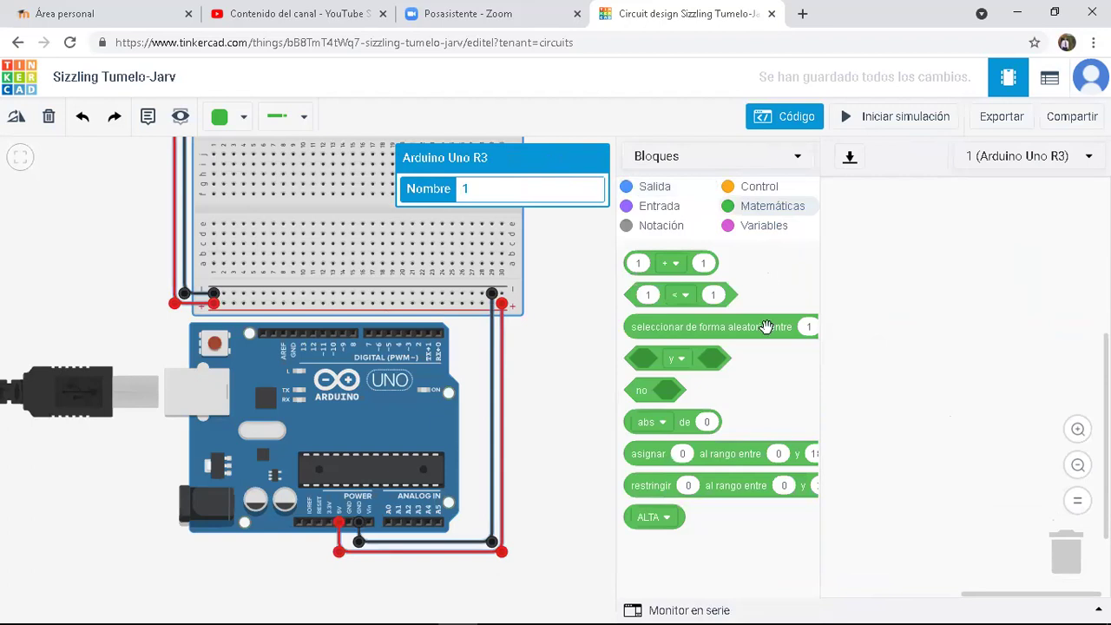
{"action": "left_click_drag", "start_coordinate": [691, 363], "coordinate": [969, 304]}
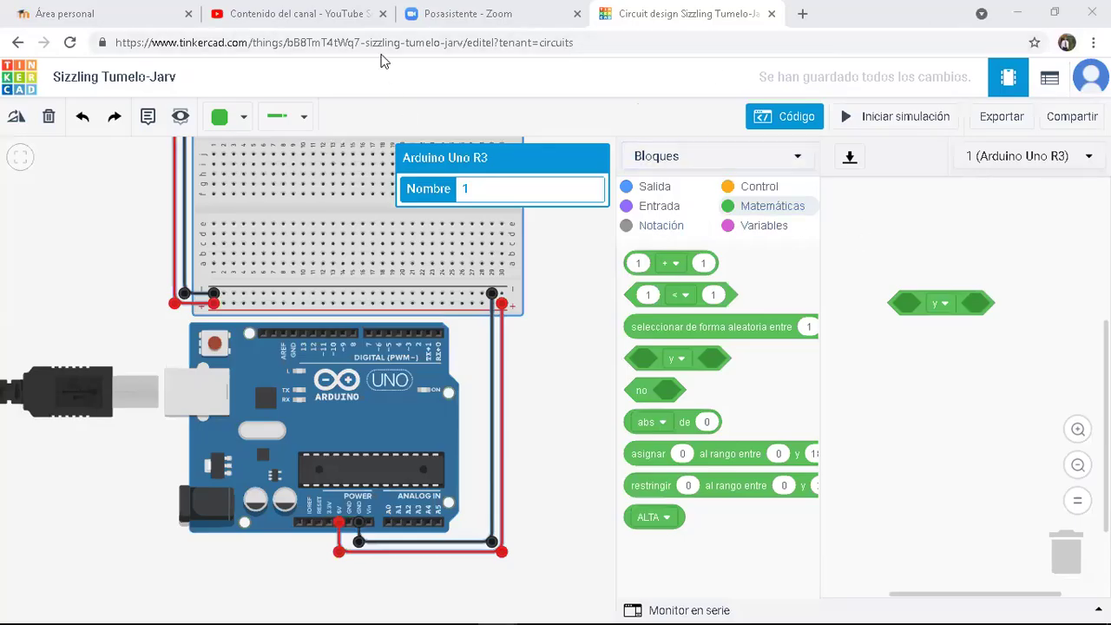
Return to the circuits dashboard and reopen the Sizzling Tumelo-Jarv circuit for editing
{"action": "left_click", "coordinate": [16, 43]}
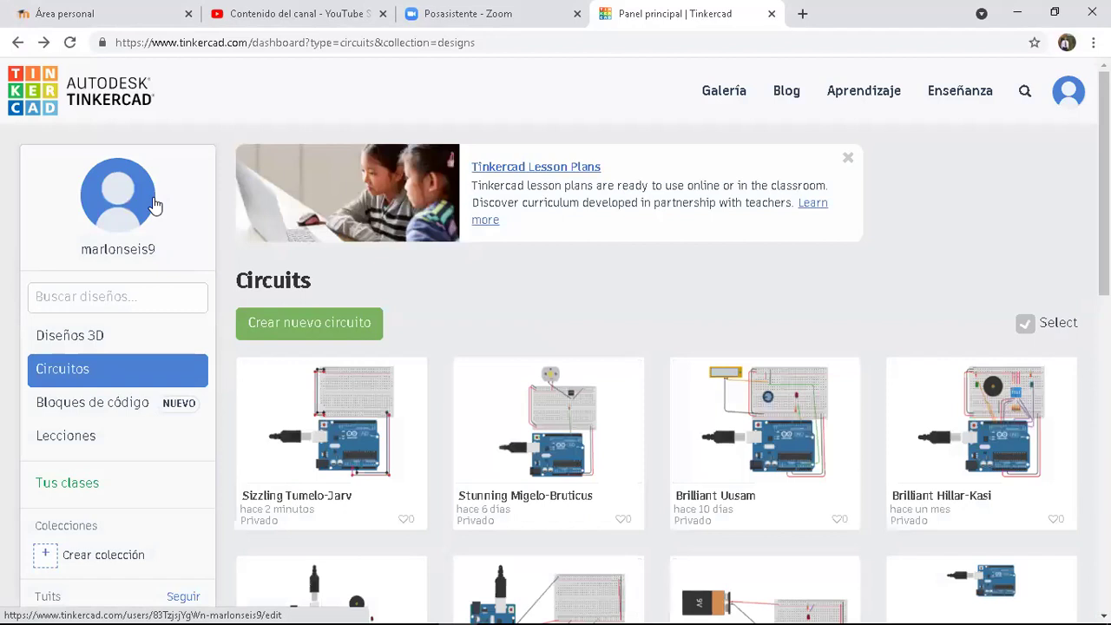
{"action": "mouse_move", "coordinate": [808, 433]}
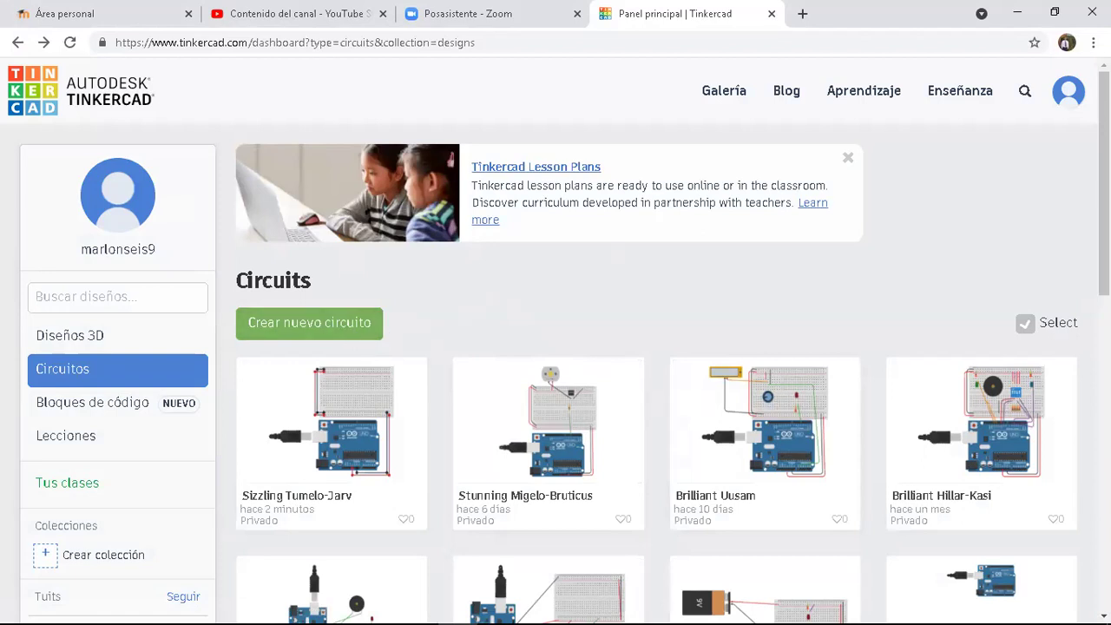
{"action": "scroll", "coordinate": [555, 347], "scroll_direction": "down", "scroll_amount": 2}
{"action": "scroll", "coordinate": [556, 347], "scroll_direction": "down", "scroll_amount": 3}
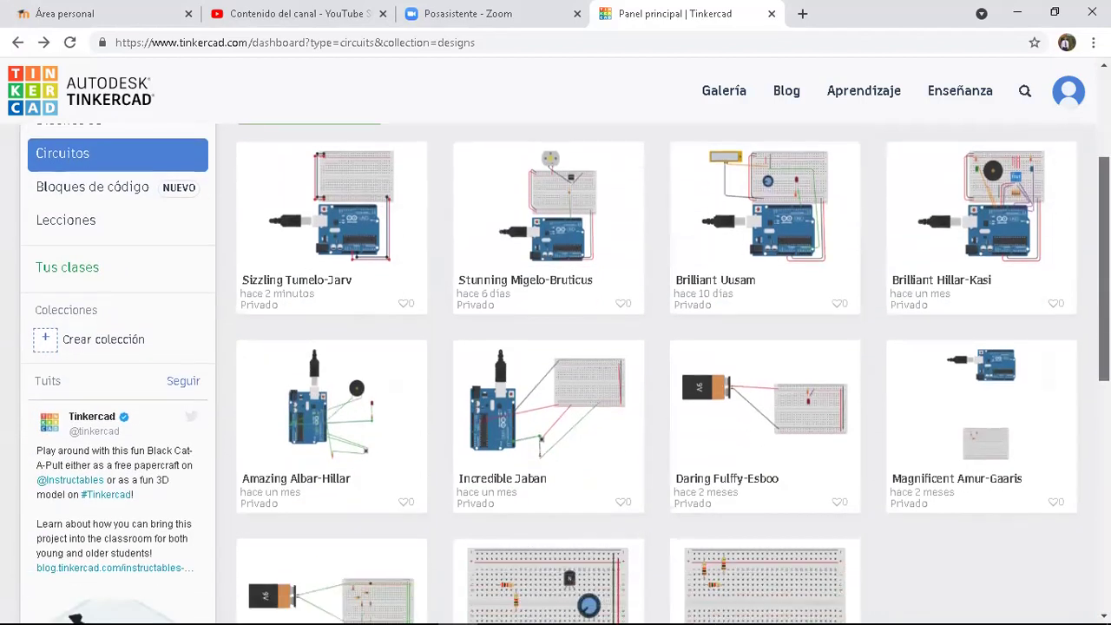
{"action": "scroll", "coordinate": [343, 317], "scroll_direction": "up", "scroll_amount": 5}
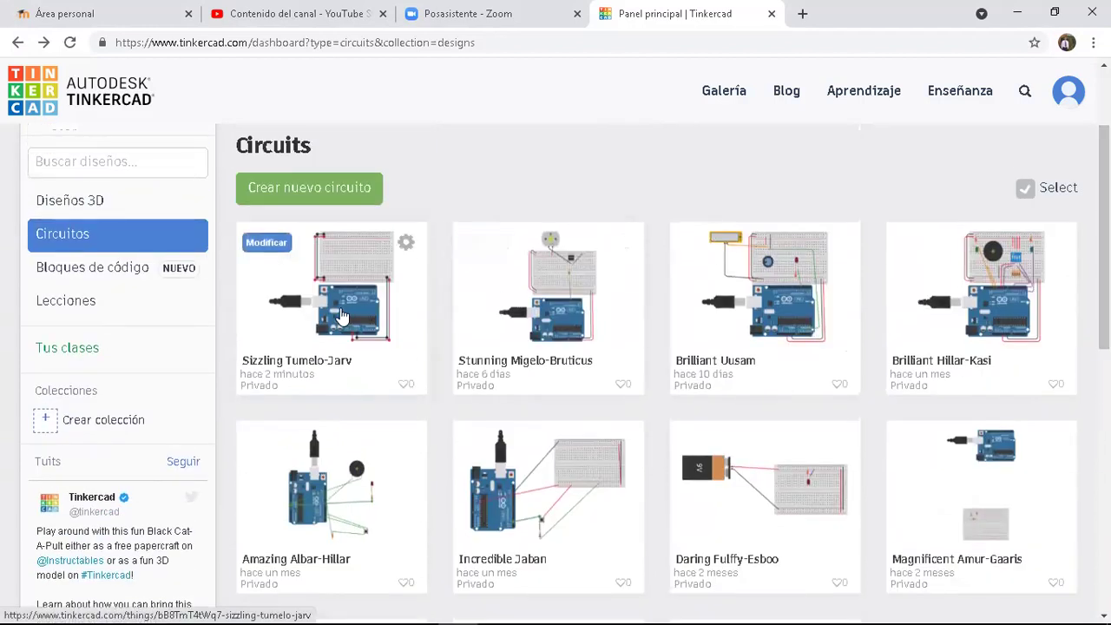
{"action": "left_click", "coordinate": [343, 317]}
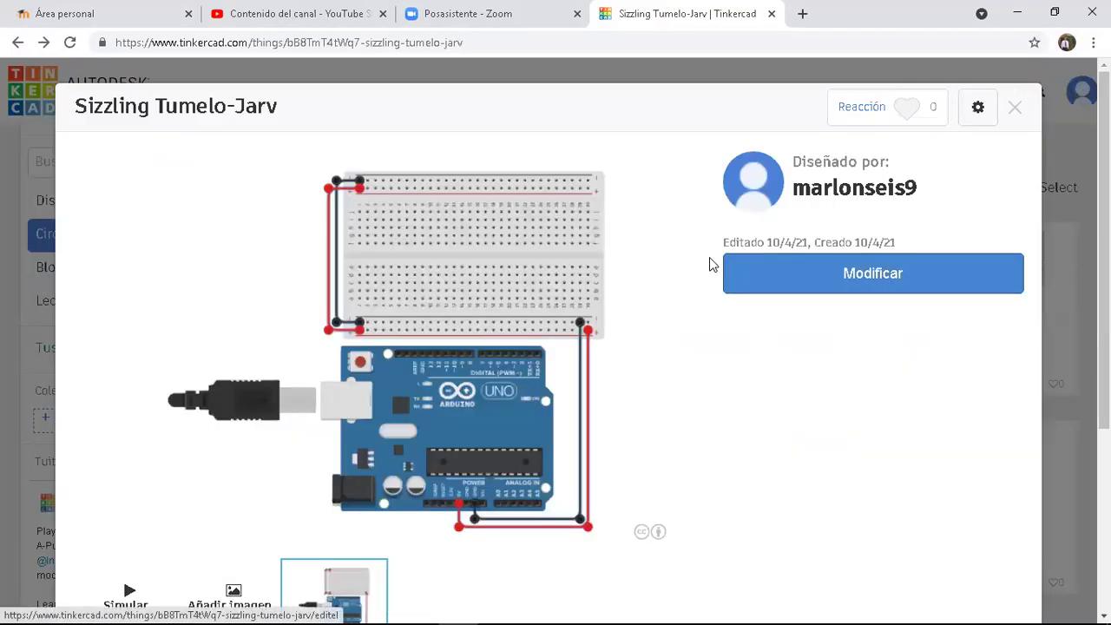
{"action": "left_click", "coordinate": [877, 274]}
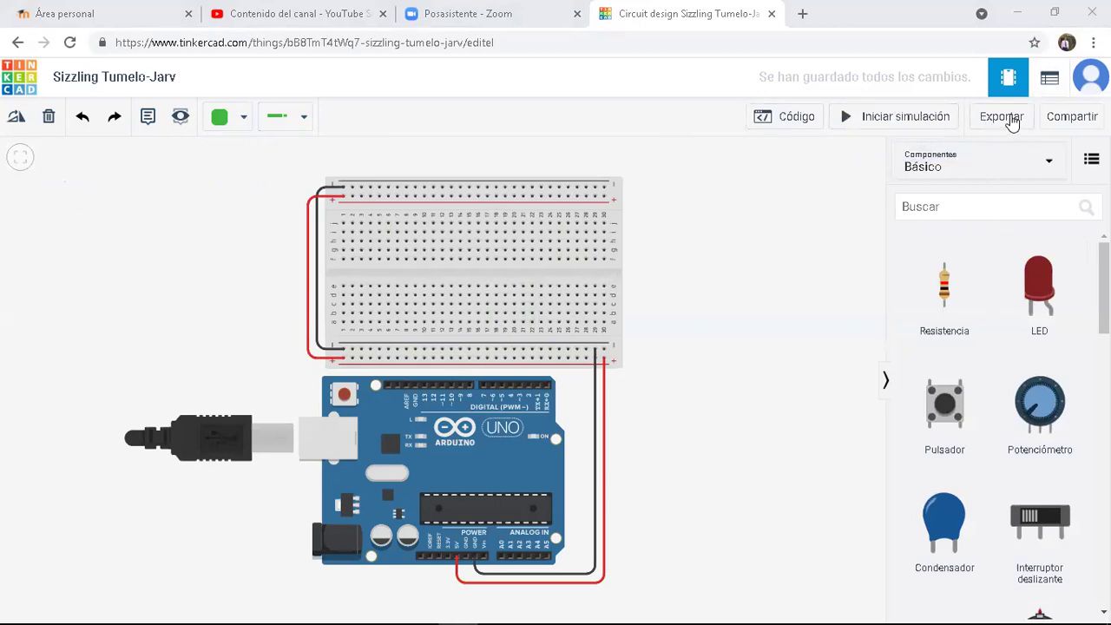
Look through the basic components, then display the Arduino starters in the component library
{"action": "scroll", "coordinate": [999, 417], "scroll_direction": "down", "scroll_amount": 10}
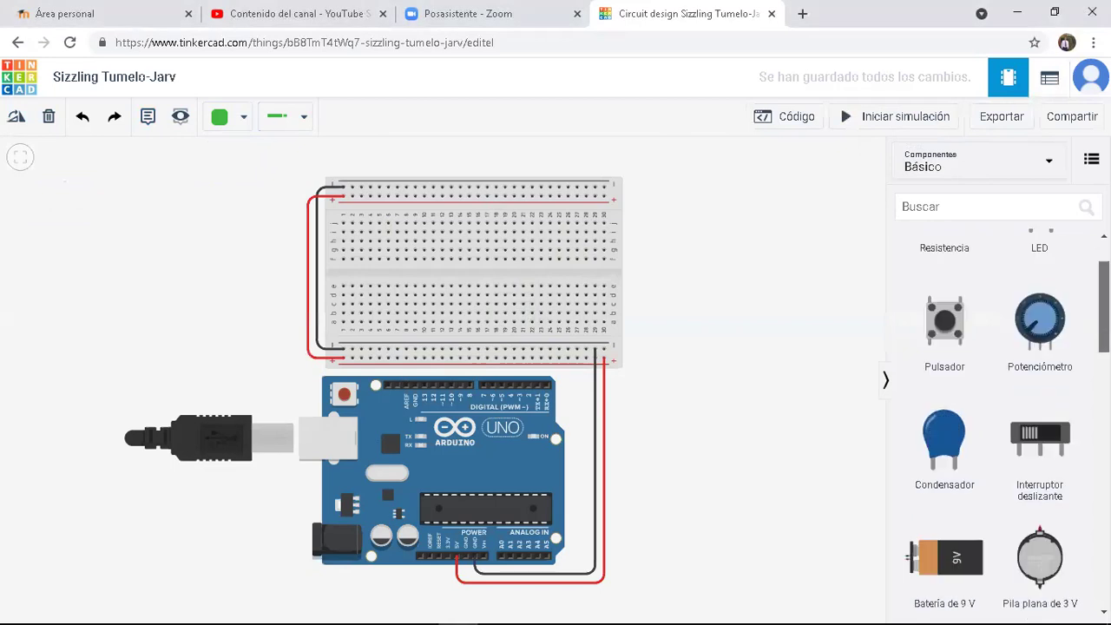
{"action": "scroll", "coordinate": [999, 417], "scroll_direction": "up", "scroll_amount": 10}
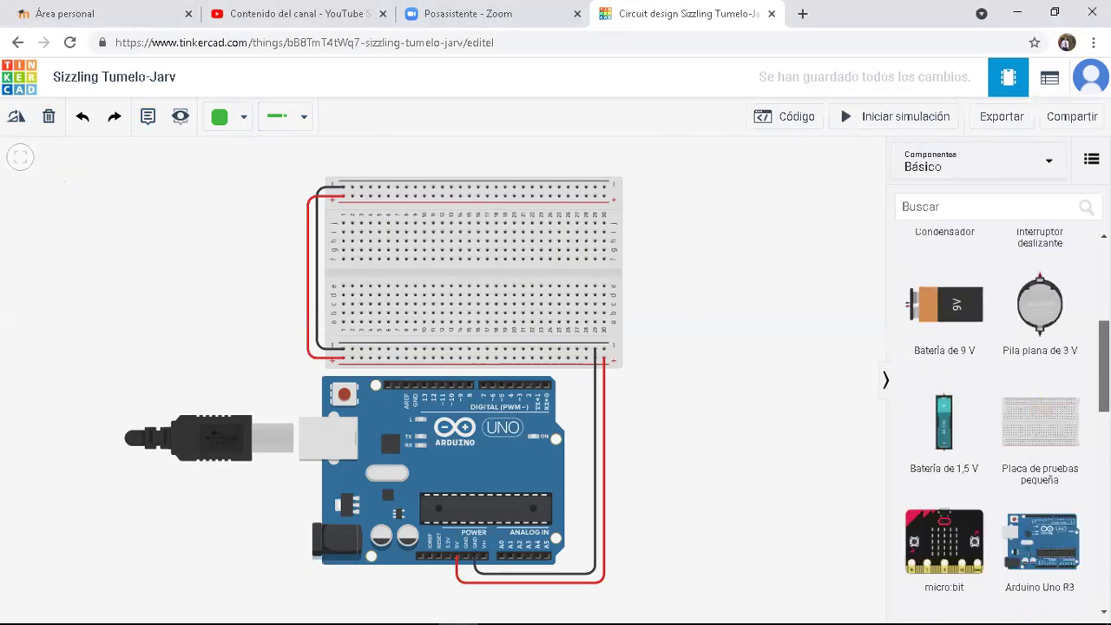
{"action": "left_click", "coordinate": [1047, 173]}
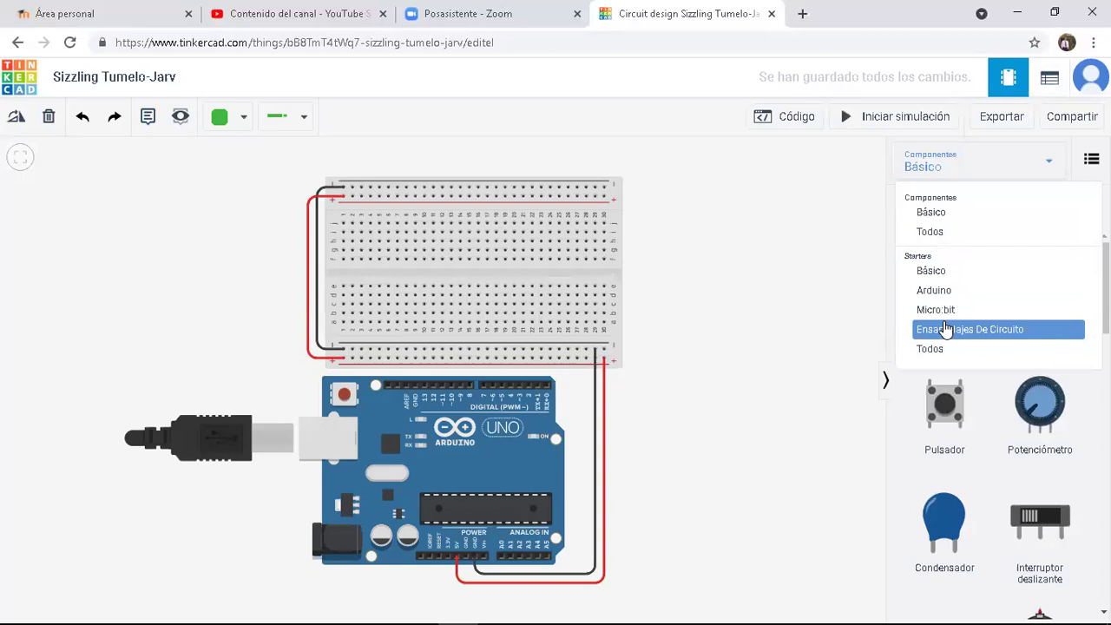
{"action": "left_click", "coordinate": [936, 293]}
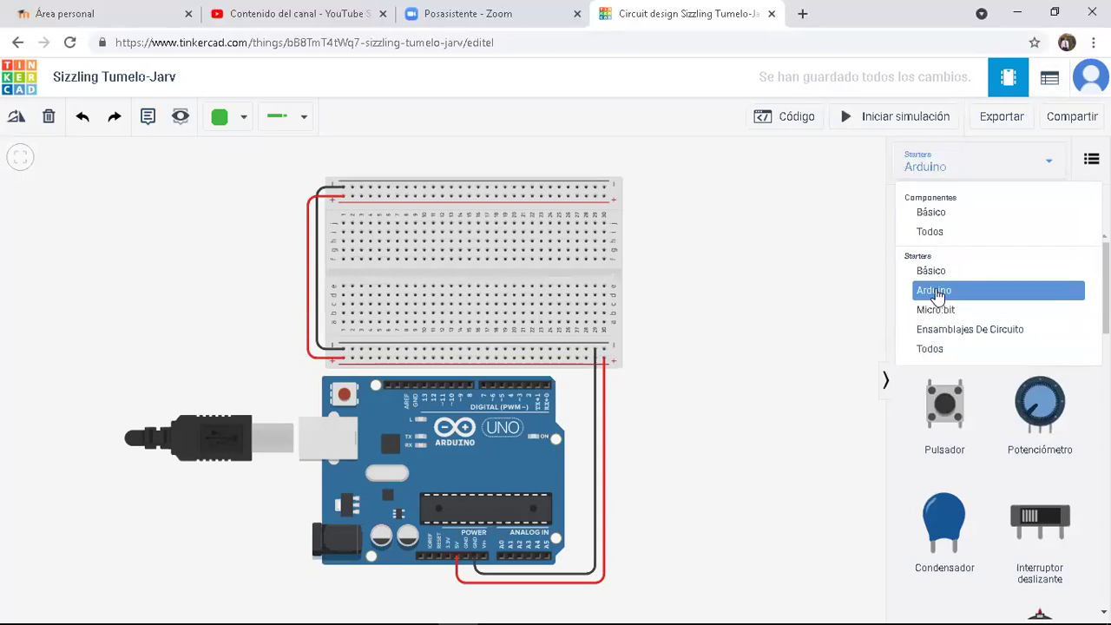
{"action": "mouse_move", "coordinate": [1105, 296]}
{"action": "left_mouse_down"}
{"action": "mouse_move", "coordinate": [1104, 549]}
{"action": "mouse_move", "coordinate": [1104, 292]}
{"action": "left_mouse_up"}
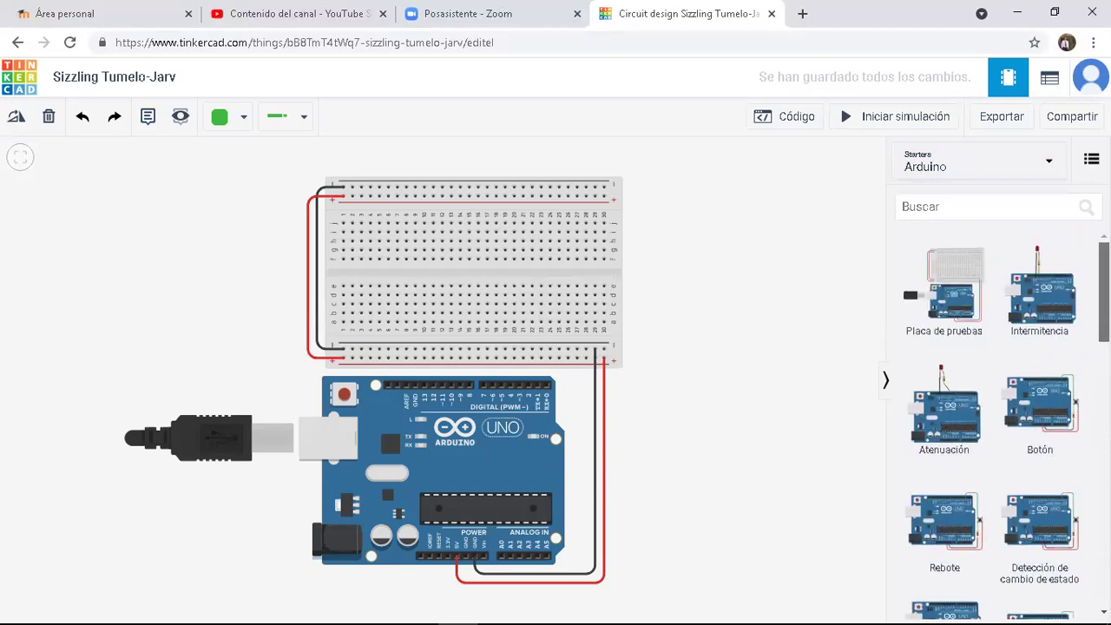
Show all components in the library and examine the available categories, from General to the logic integrated circuits
{"action": "left_click", "coordinate": [1049, 171]}
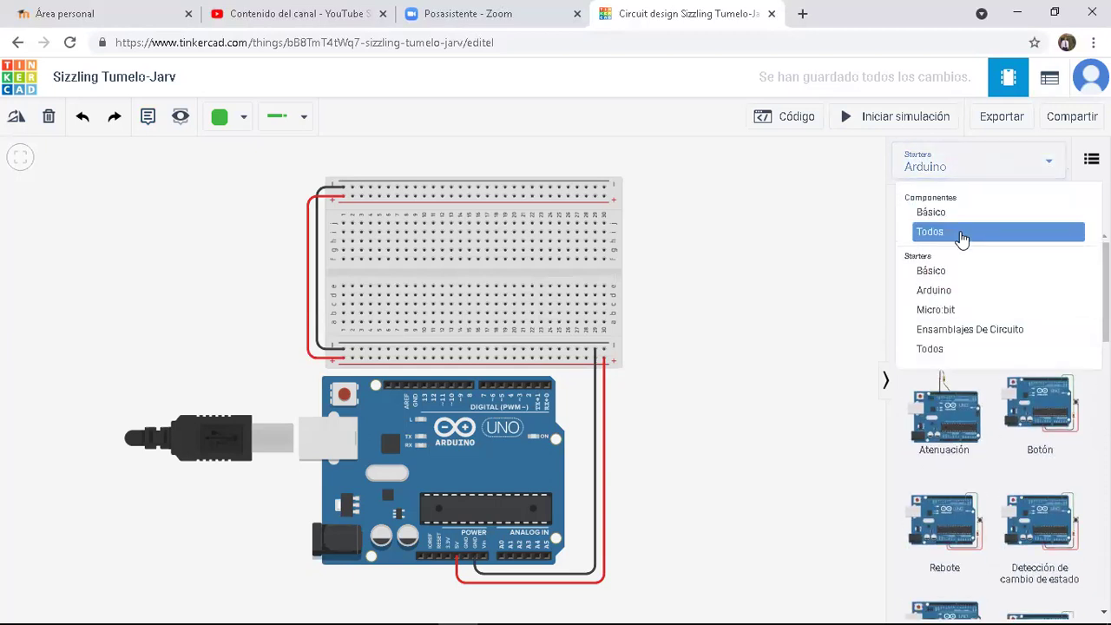
{"action": "left_click", "coordinate": [962, 235]}
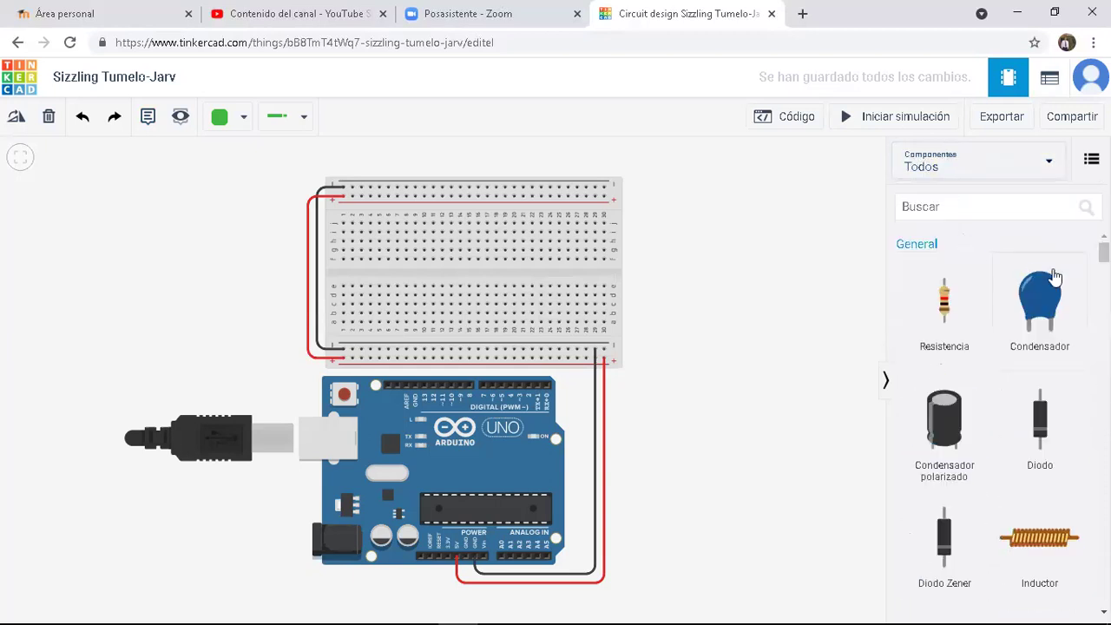
{"action": "scroll", "coordinate": [998, 417], "scroll_direction": "down", "scroll_amount": 10}
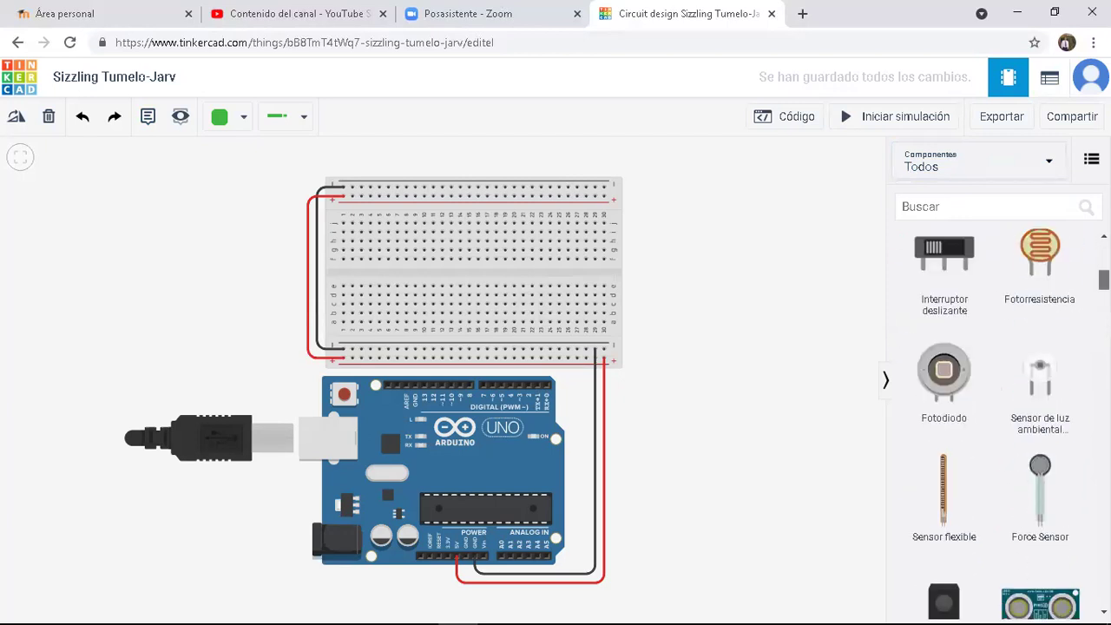
{"action": "scroll", "coordinate": [998, 417], "scroll_direction": "down", "scroll_amount": 10}
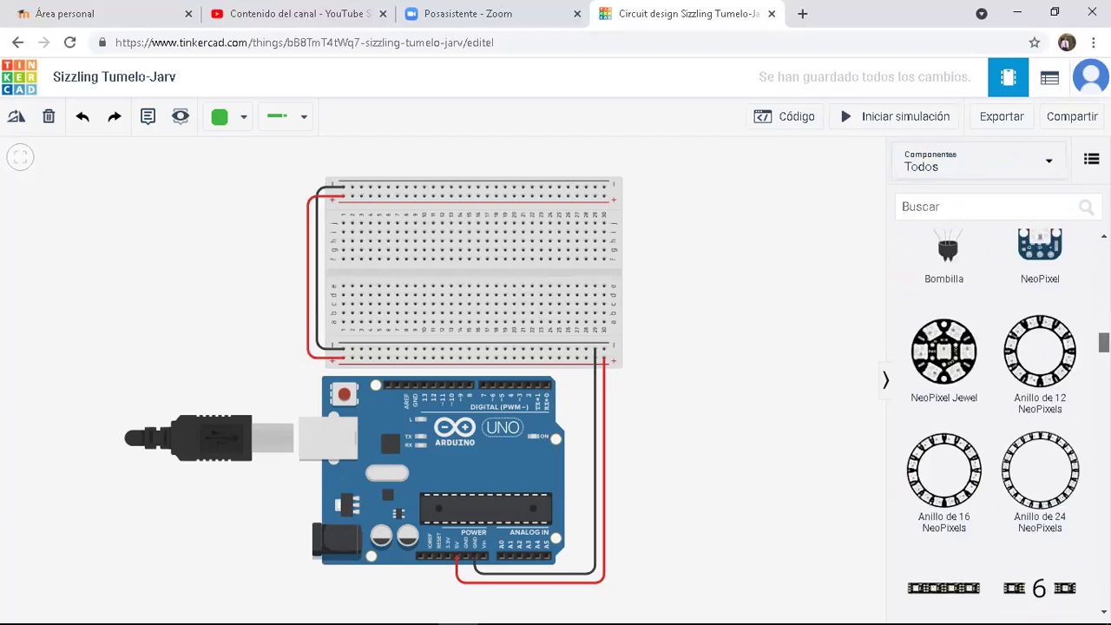
{"action": "scroll", "coordinate": [999, 417], "scroll_direction": "down", "scroll_amount": 10}
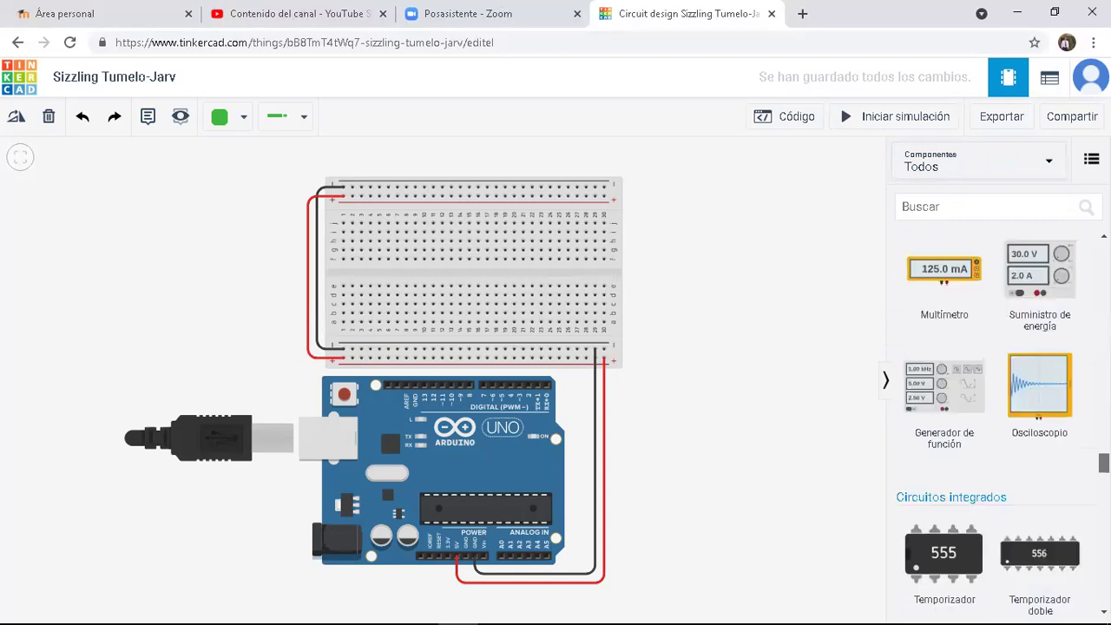
{"action": "scroll", "coordinate": [998, 416], "scroll_direction": "down", "scroll_amount": 10}
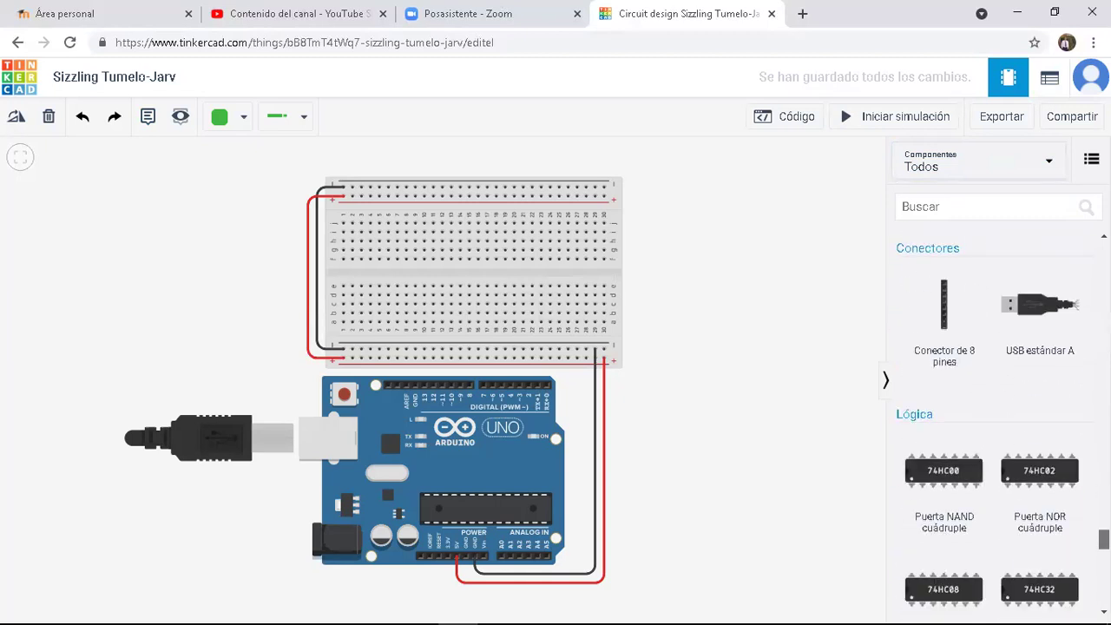
{"action": "scroll", "coordinate": [998, 417], "scroll_direction": "down", "scroll_amount": 4}
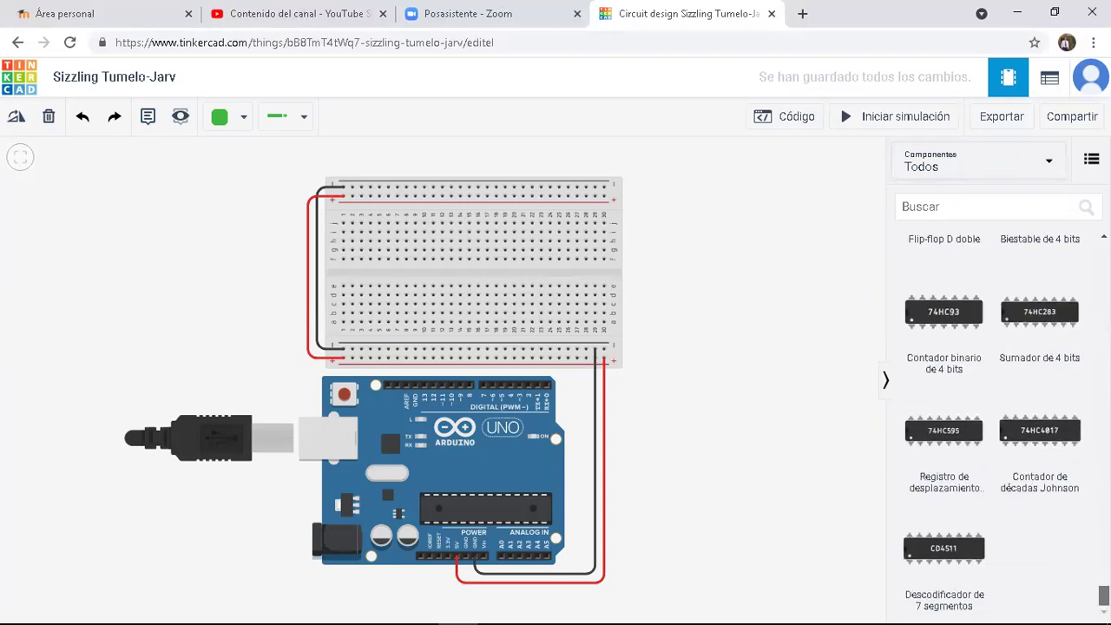
{"action": "scroll", "coordinate": [998, 417], "scroll_direction": "up", "scroll_amount": 12}
{"action": "scroll", "coordinate": [999, 417], "scroll_direction": "up", "scroll_amount": 10}
{"action": "scroll", "coordinate": [998, 416], "scroll_direction": "up", "scroll_amount": 15}
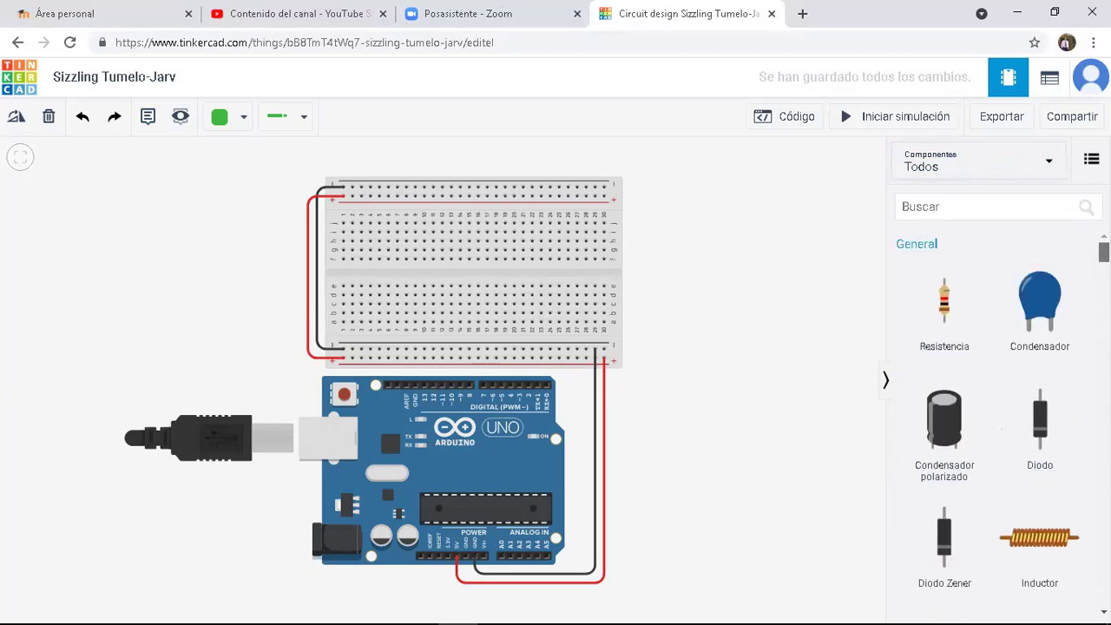